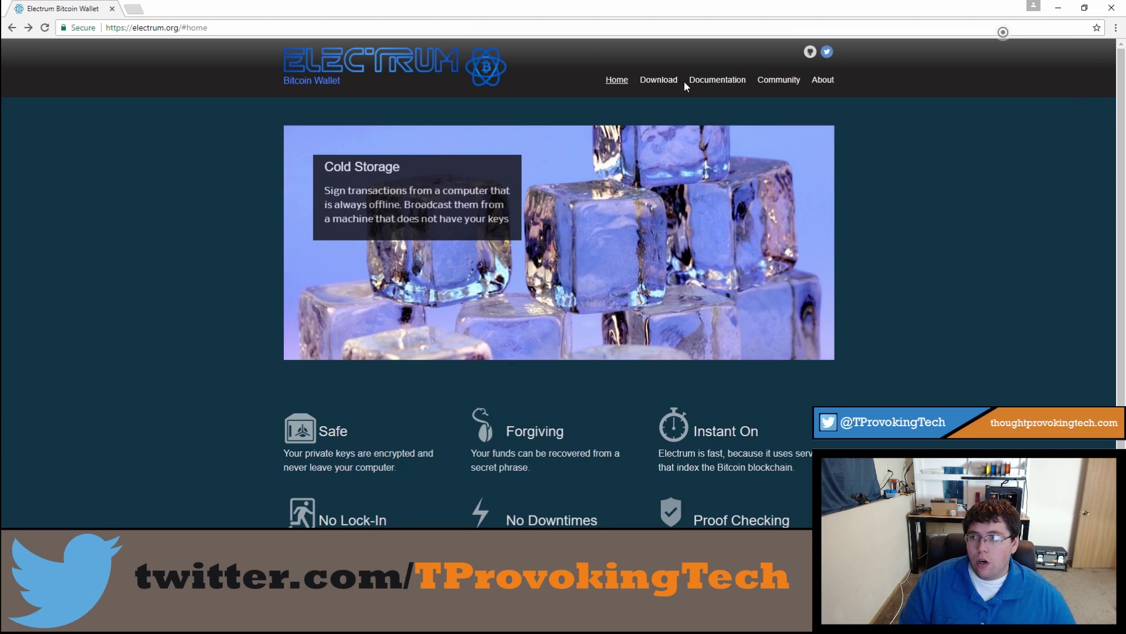
Download the Electrum 2.8.3 Windows installer from electrum.org's download section and run it.
click(660, 84)
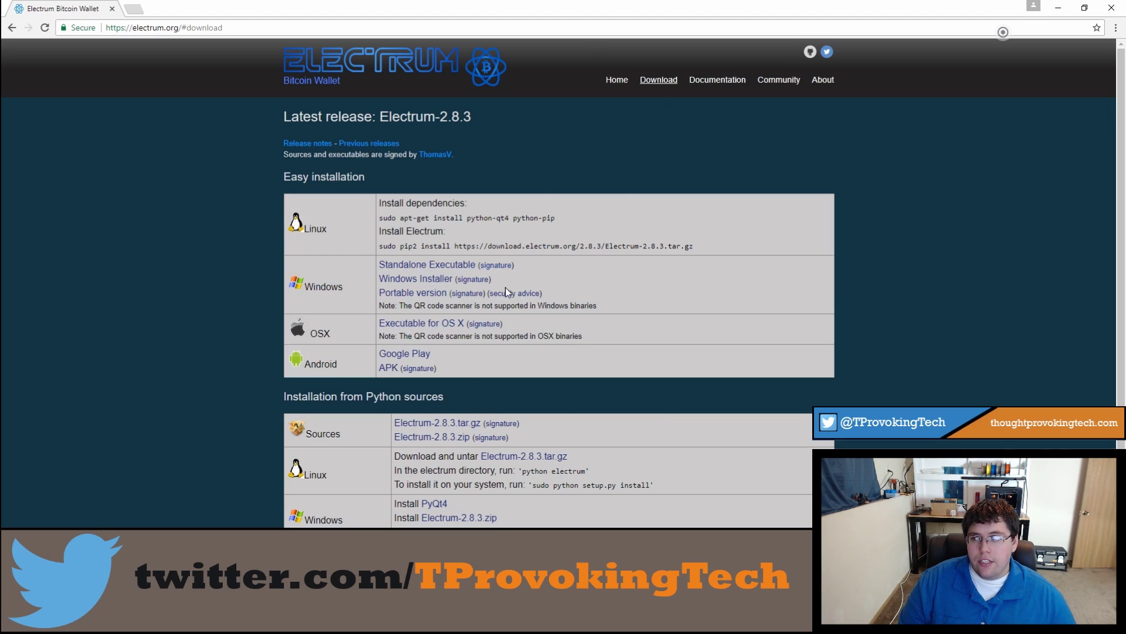
click(444, 281)
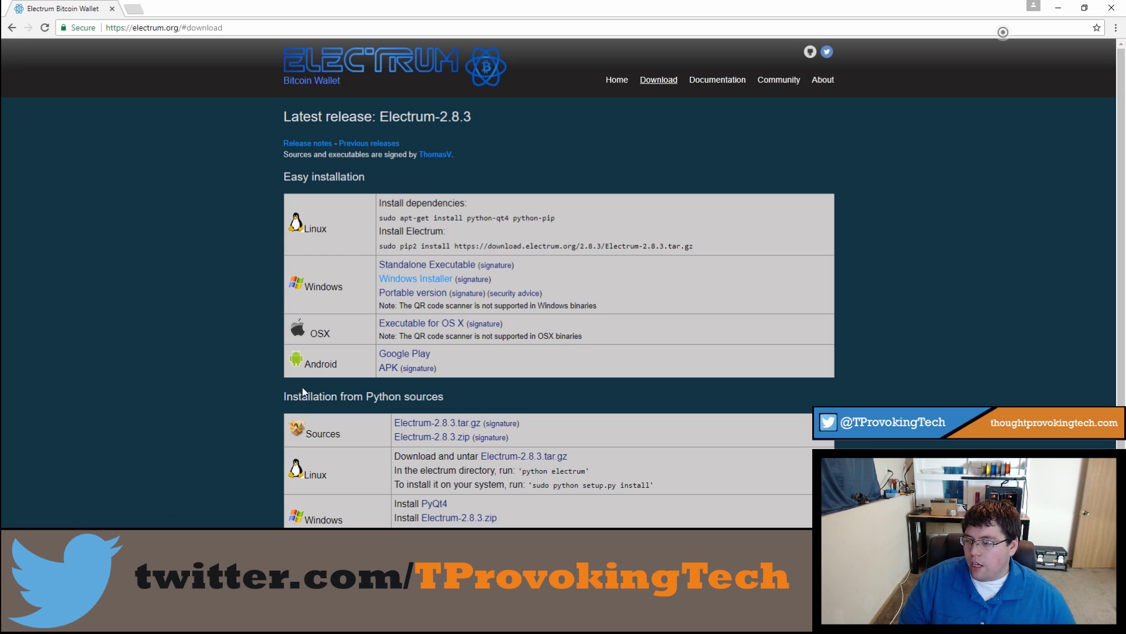
Minimize Chrome, approve the UAC prompt, and install Electrum into the default Program Files (x86)\Electrum folder.
click(1061, 7)
click(504, 397)
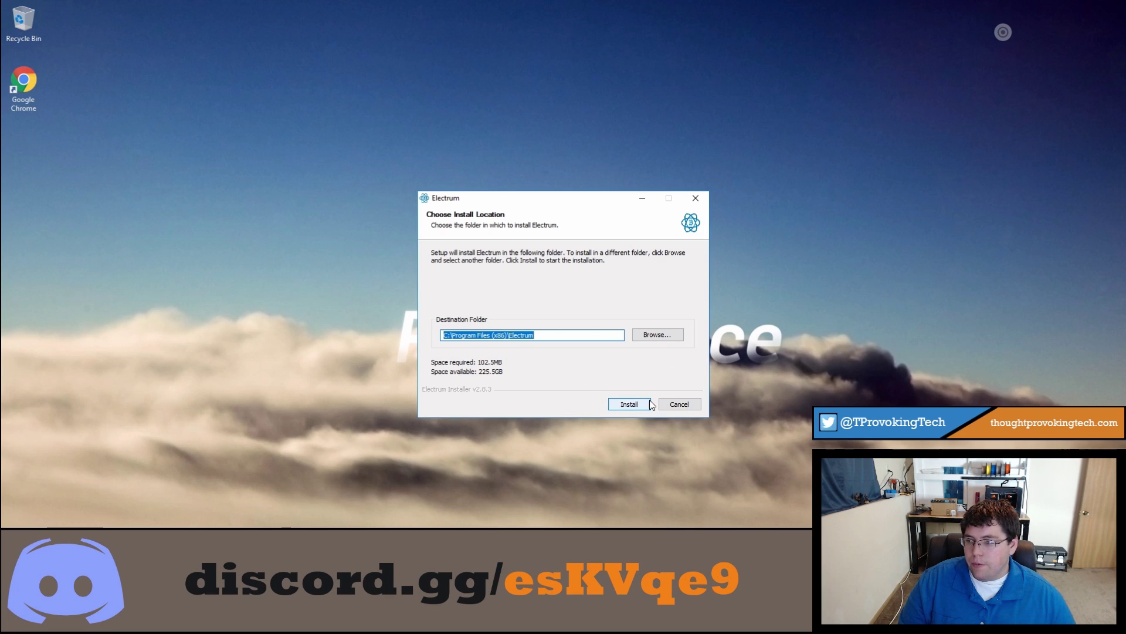
click(642, 403)
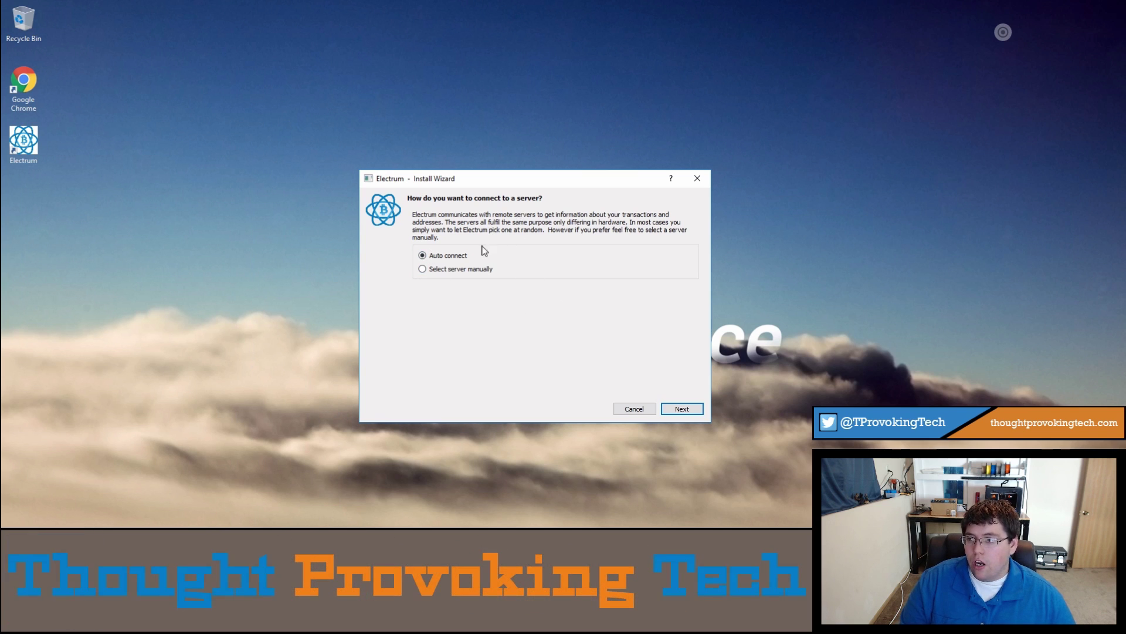
Keep Auto connect, keep the wallet file named default_wallet, and choose Standard wallet.
click(682, 413)
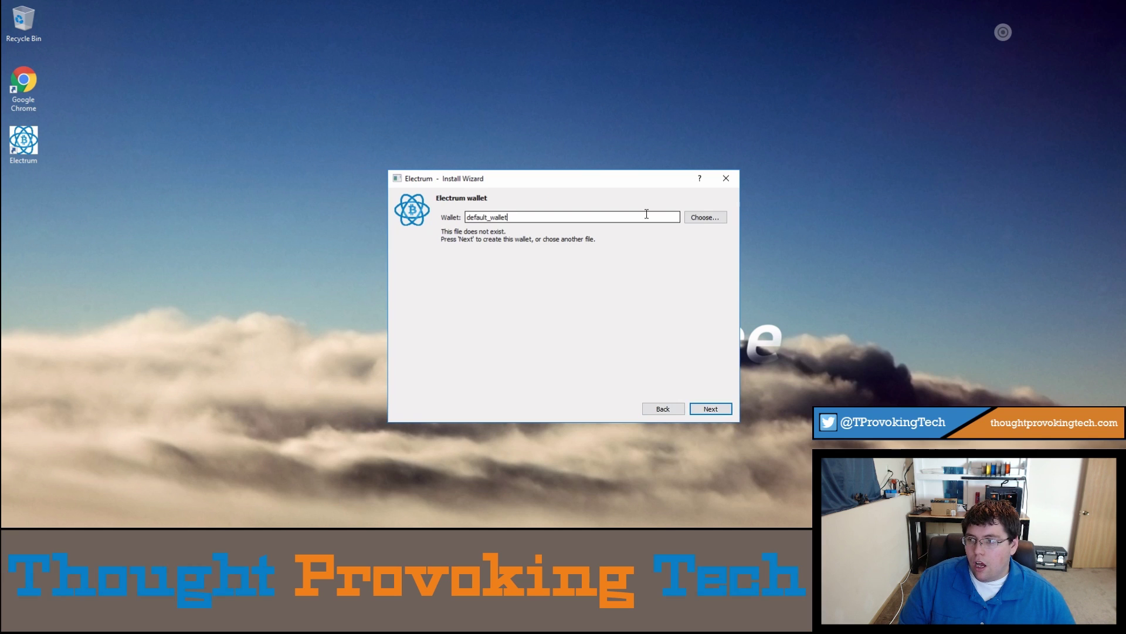
click(720, 217)
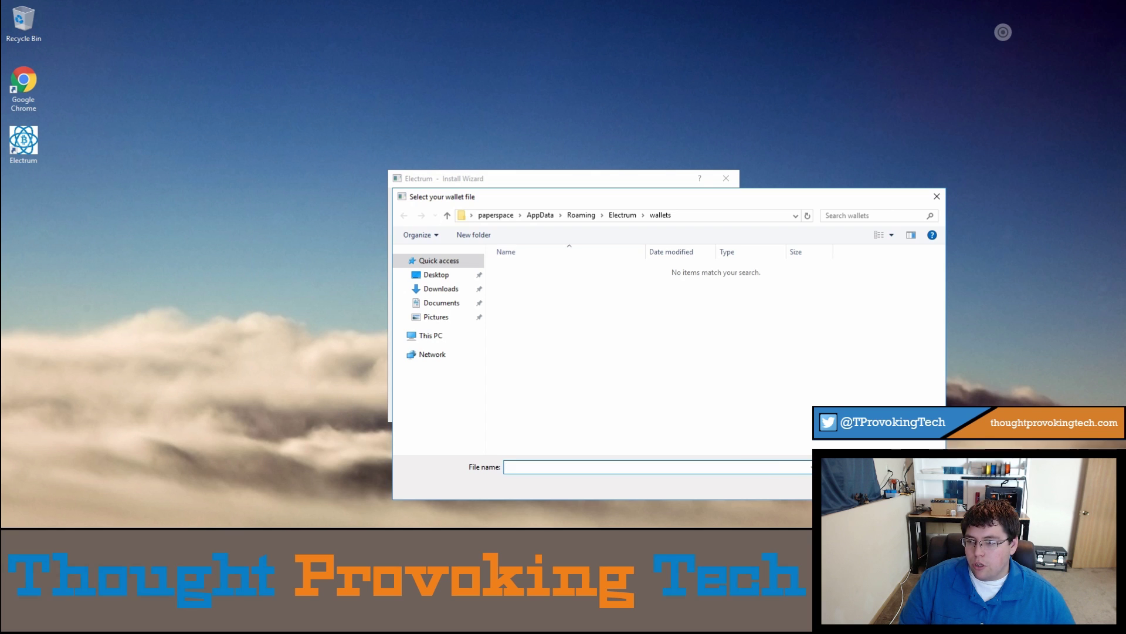
key(Escape)
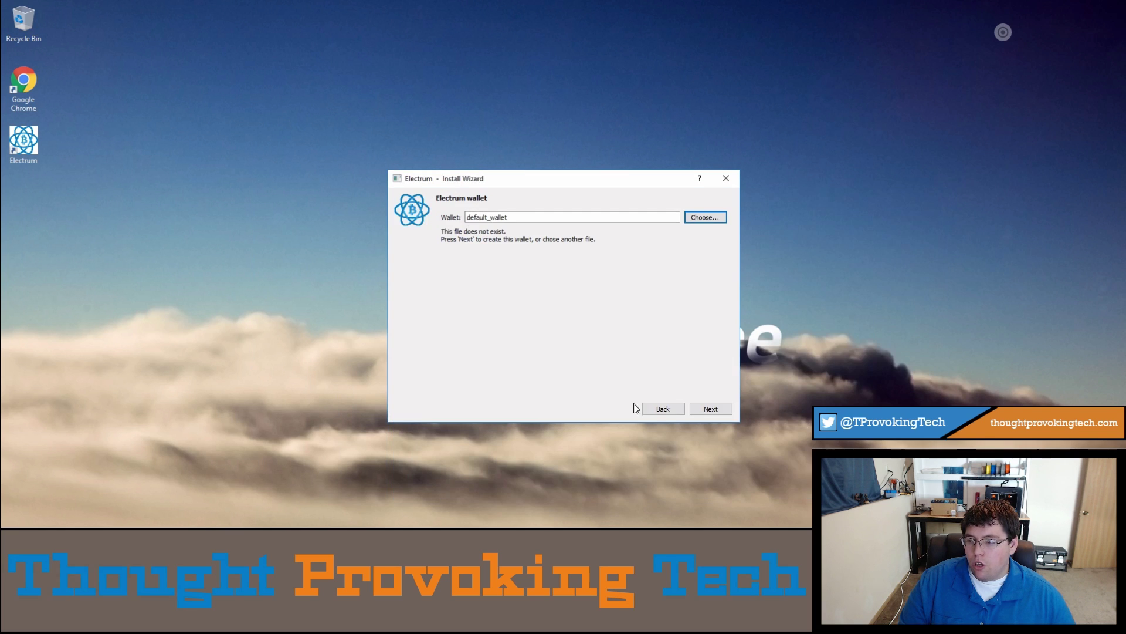
click(722, 409)
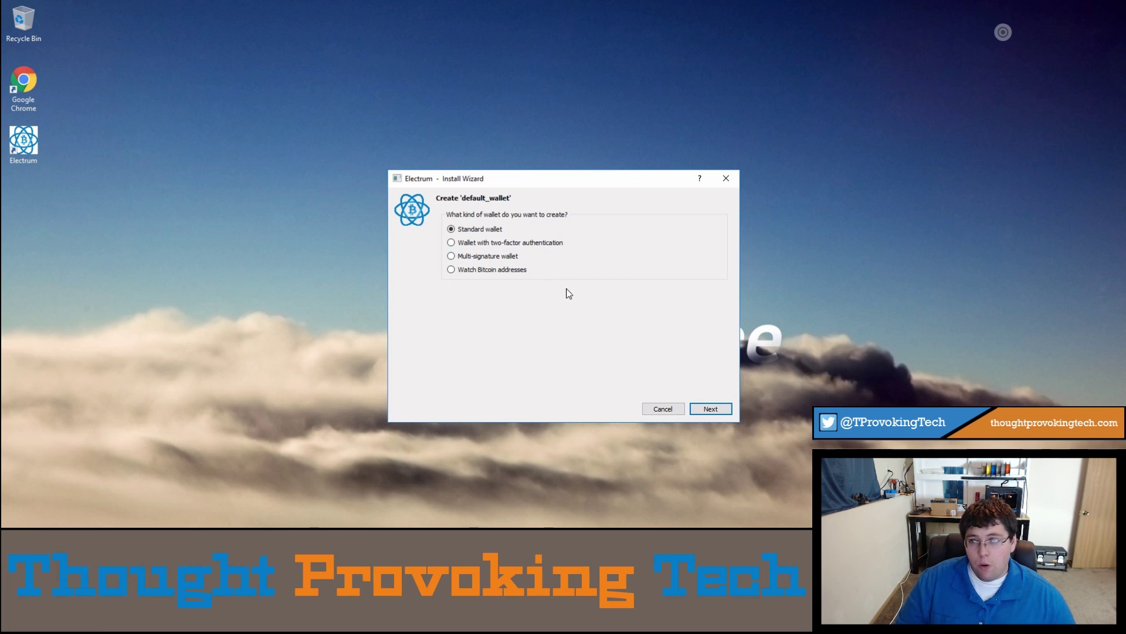
click(724, 413)
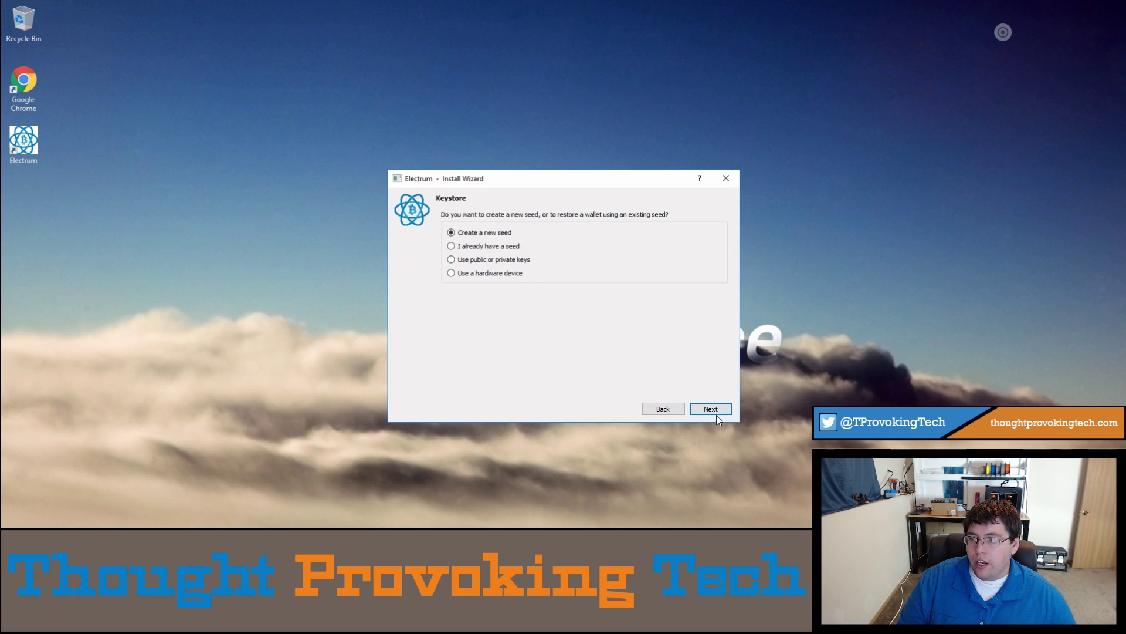
Create a new seed, review the generated 12-word phrase, and continue to confirmation.
click(710, 413)
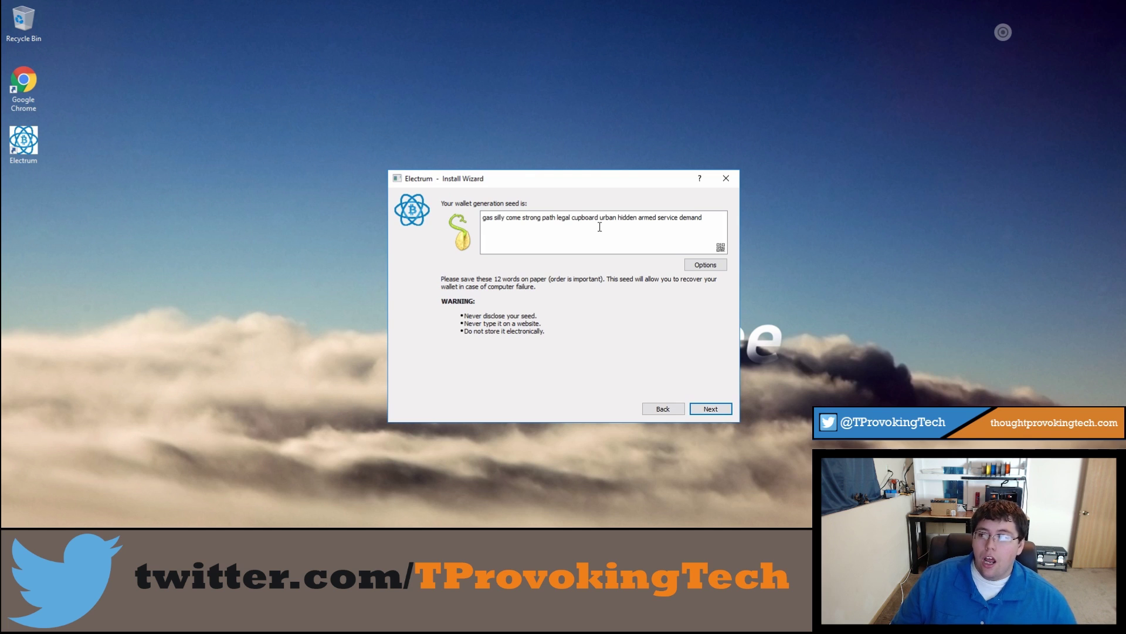
drag(482, 218, 697, 242)
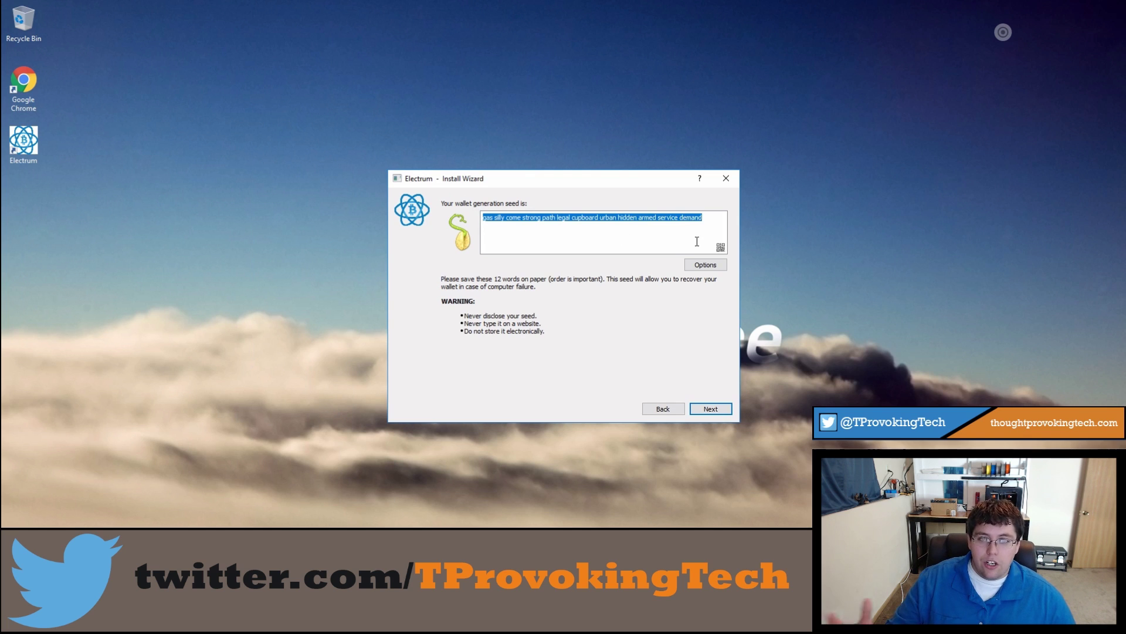
click(711, 248)
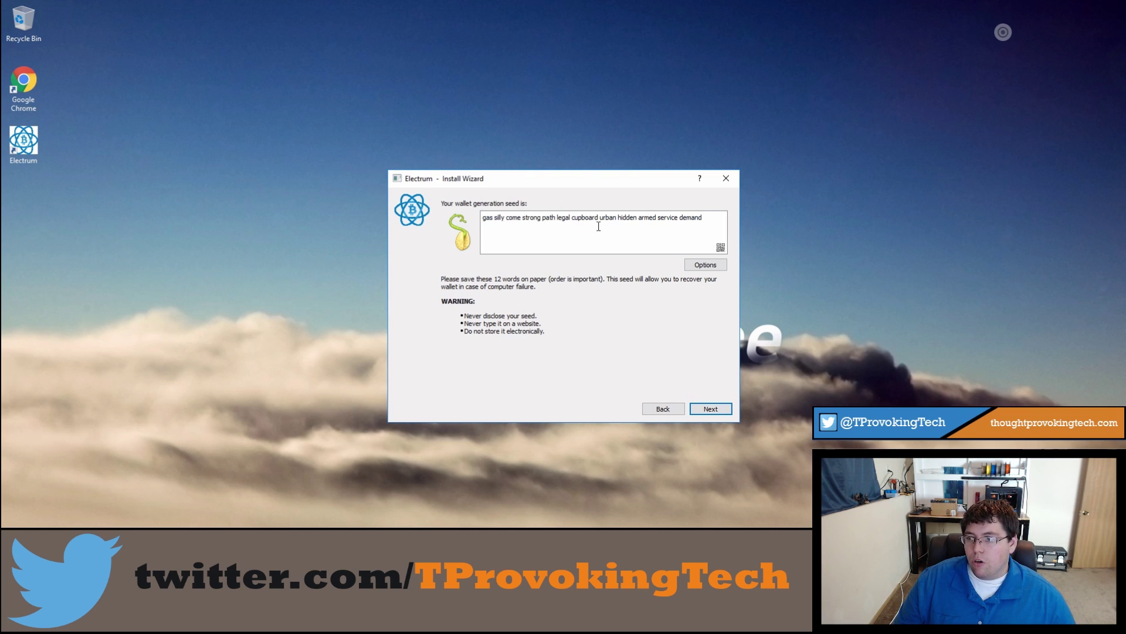
drag(483, 217, 708, 227)
click(706, 227)
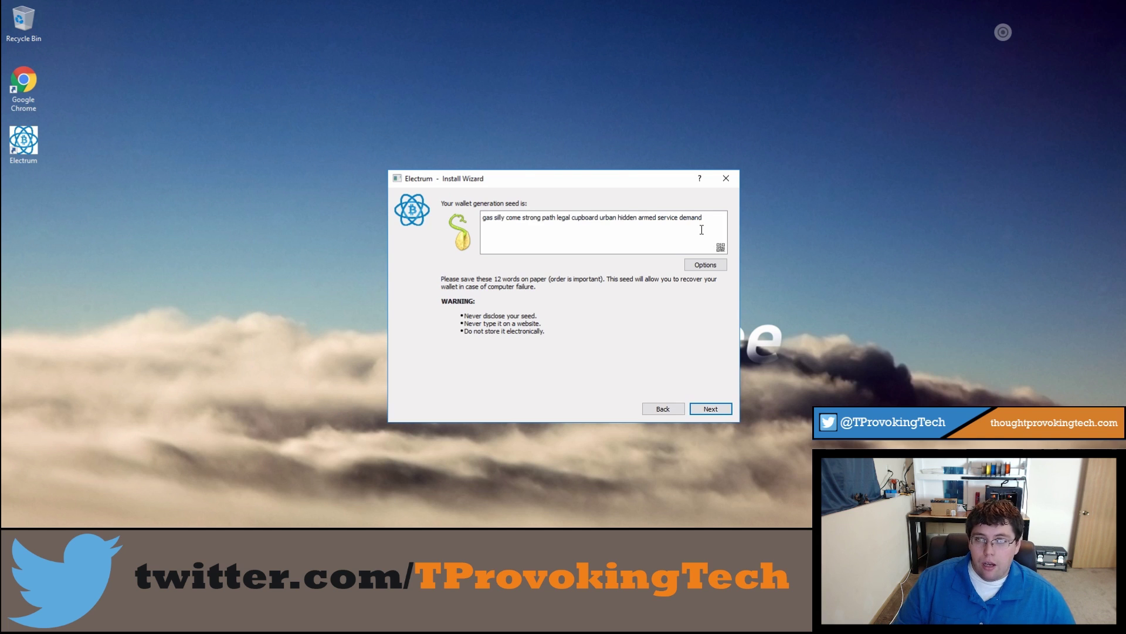
key(Return)
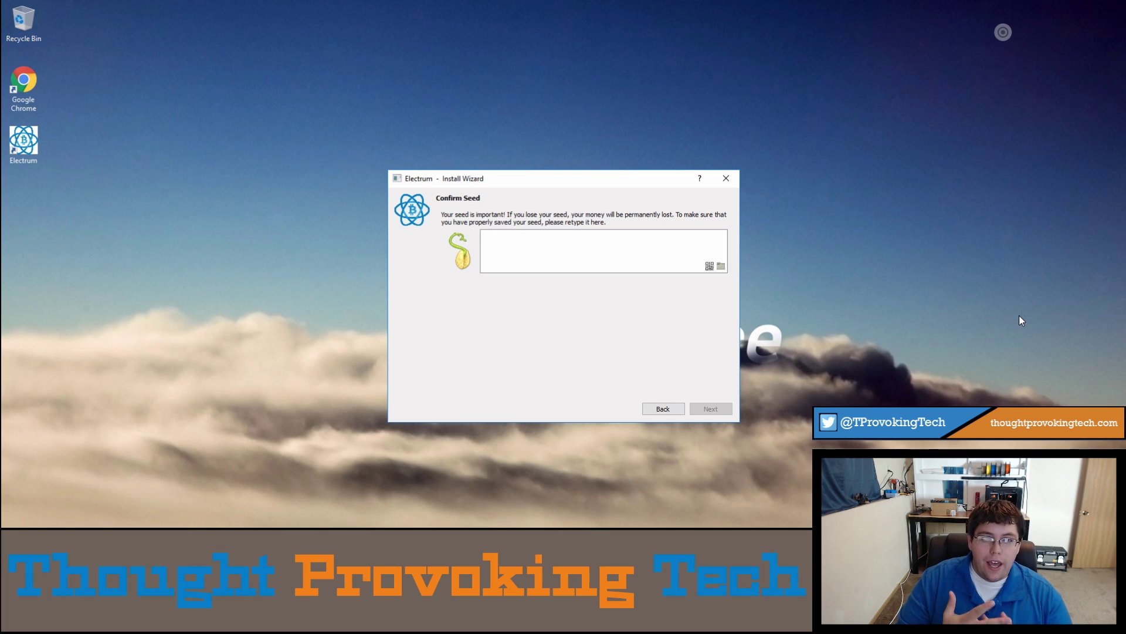
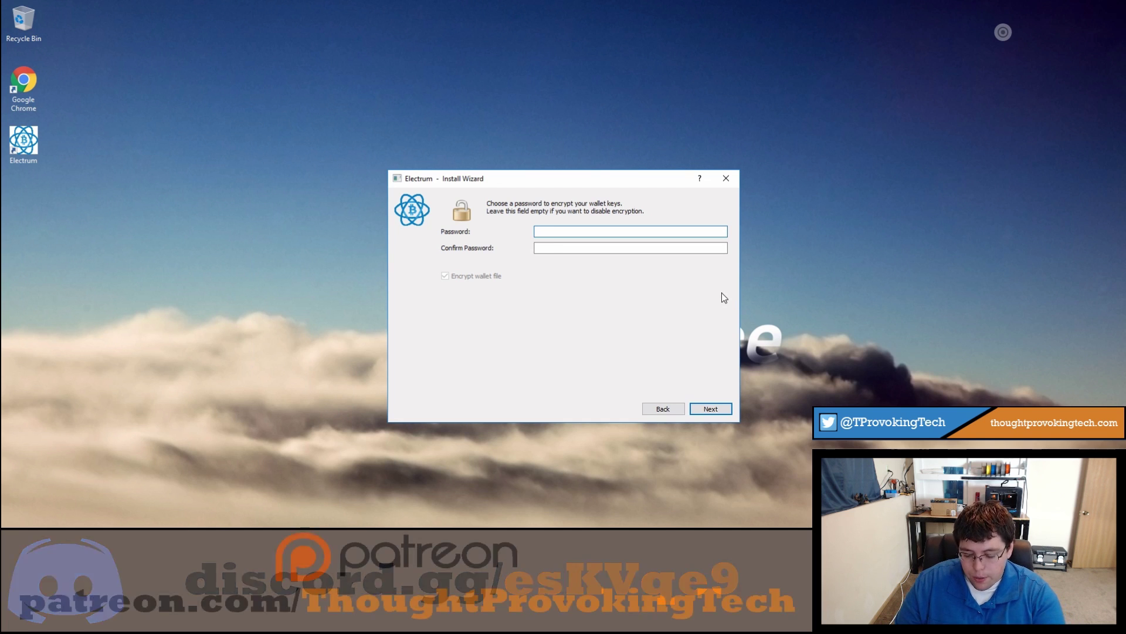
Skip the wallet password, then show the receiving address and QR code on the Receive tab.
key(Return)
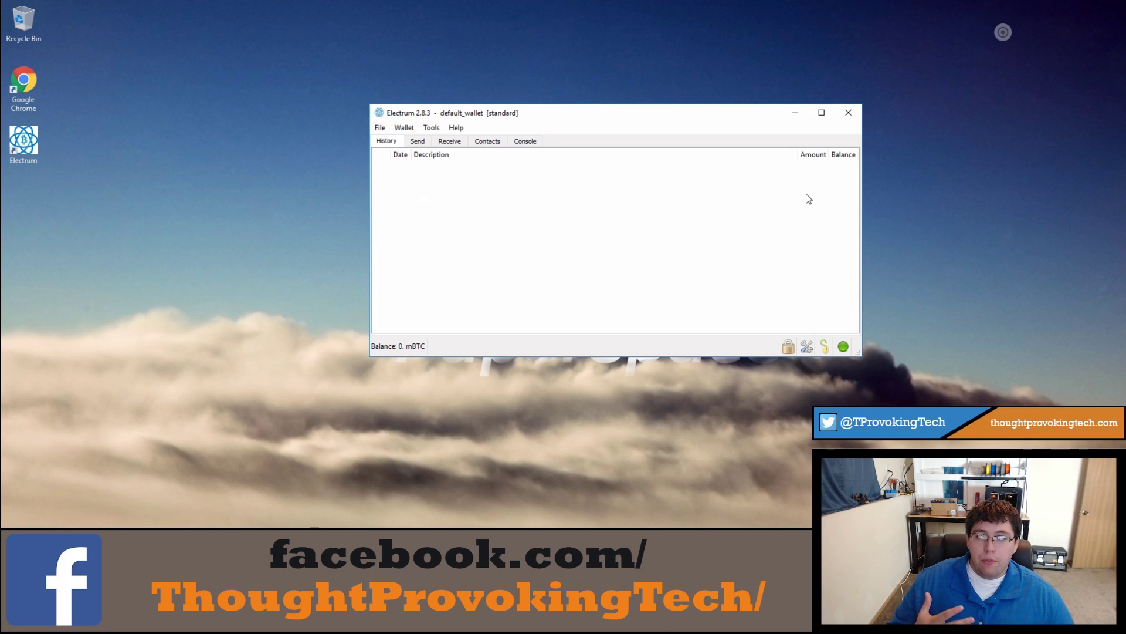
click(457, 144)
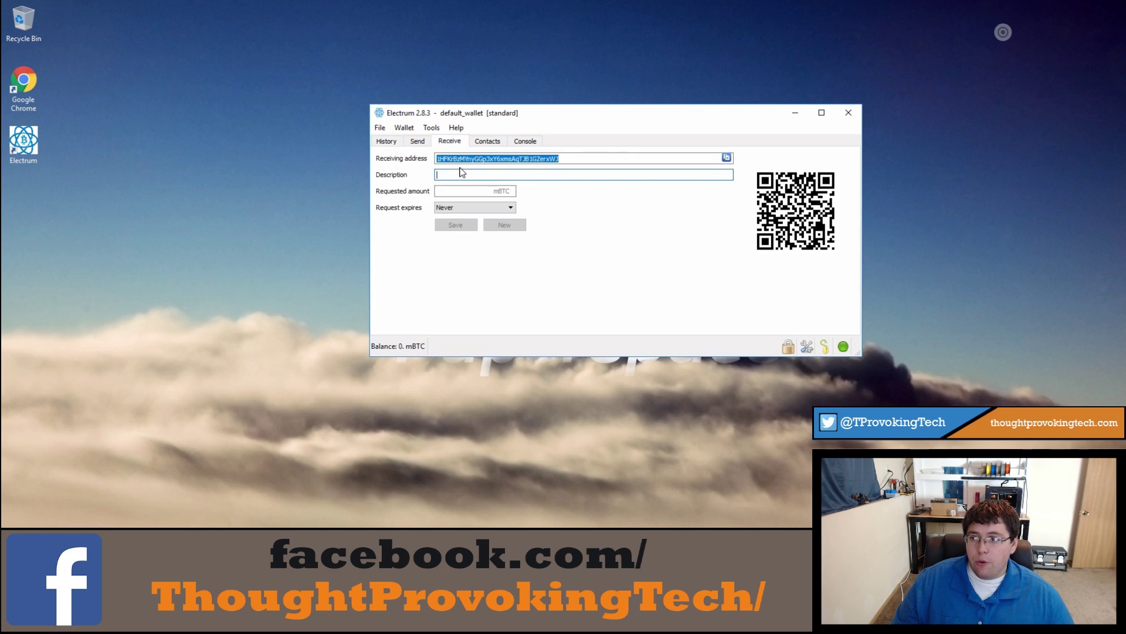
key(Tab)
drag(440, 161, 590, 163)
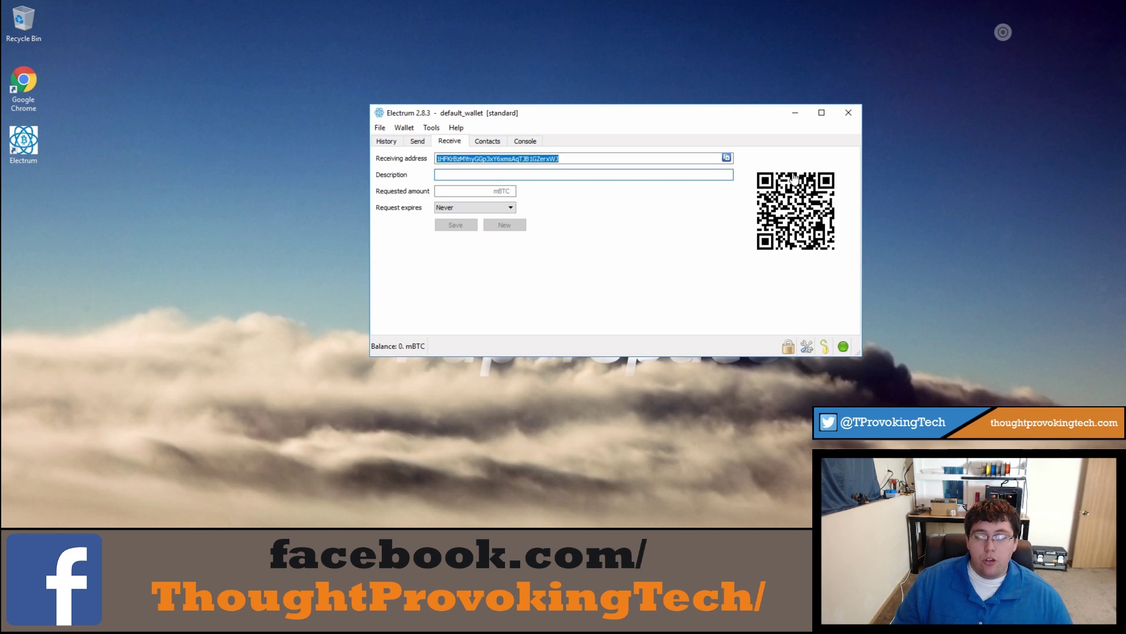
View the Send form, then the empty Contacts list with its 0 mBTC balance.
click(413, 141)
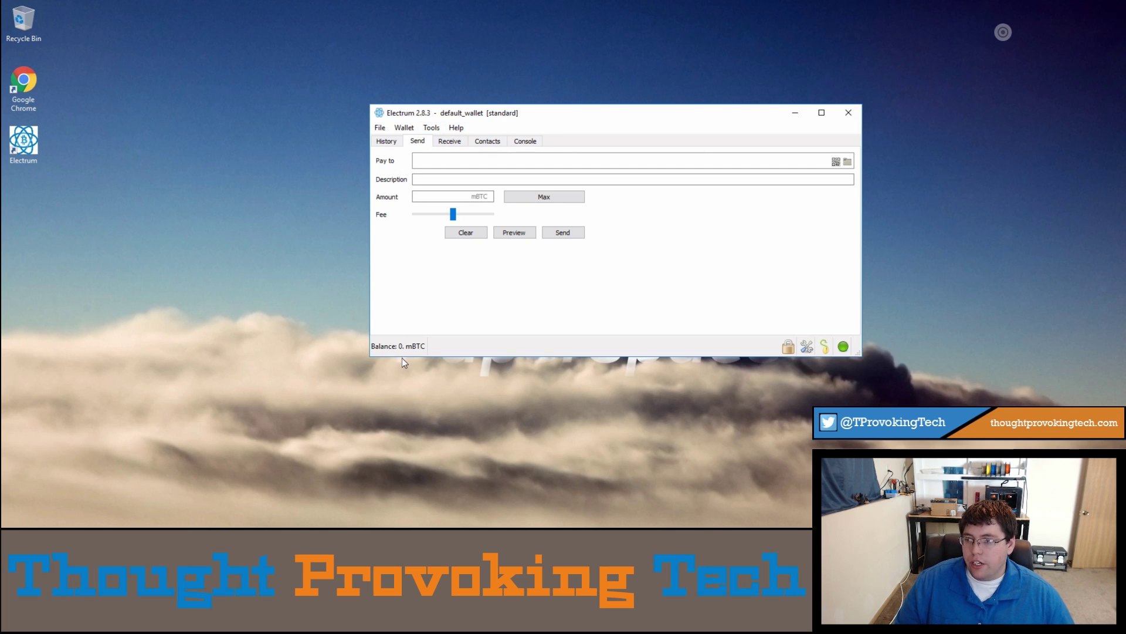
click(483, 142)
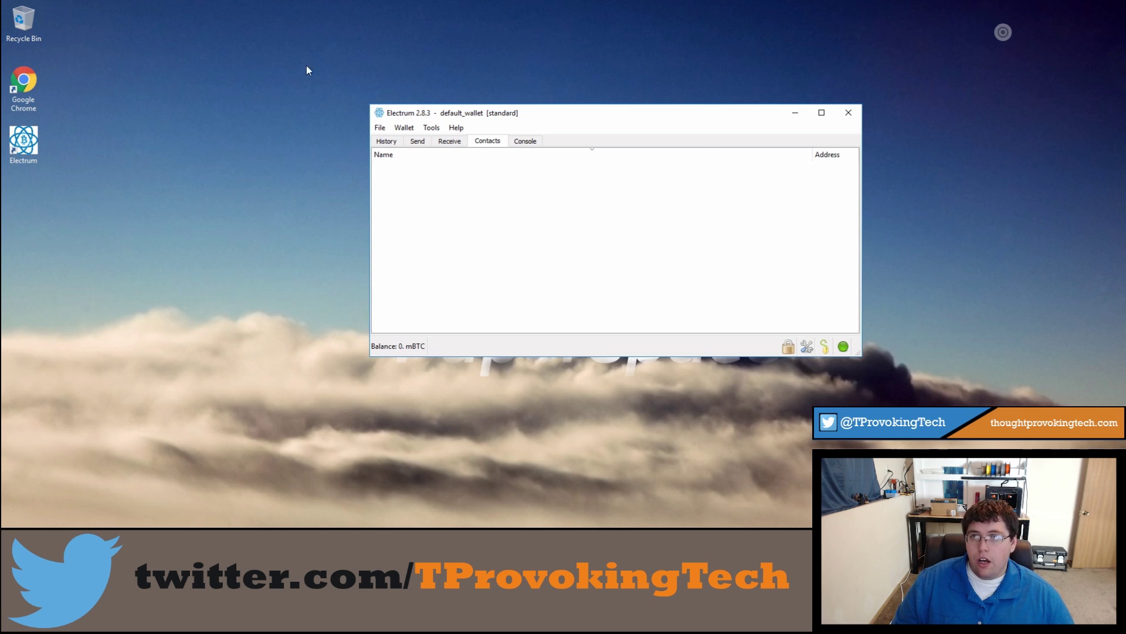
Switch back to the History tab, showing no transactions and a 0 mBTC balance.
click(387, 142)
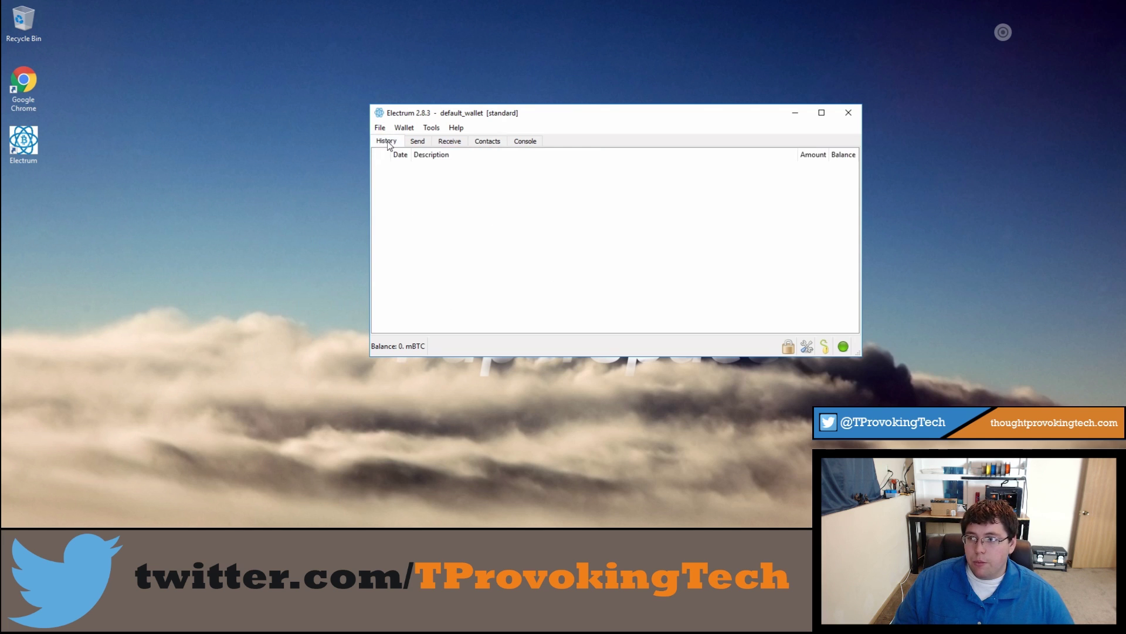
click(421, 143)
click(402, 144)
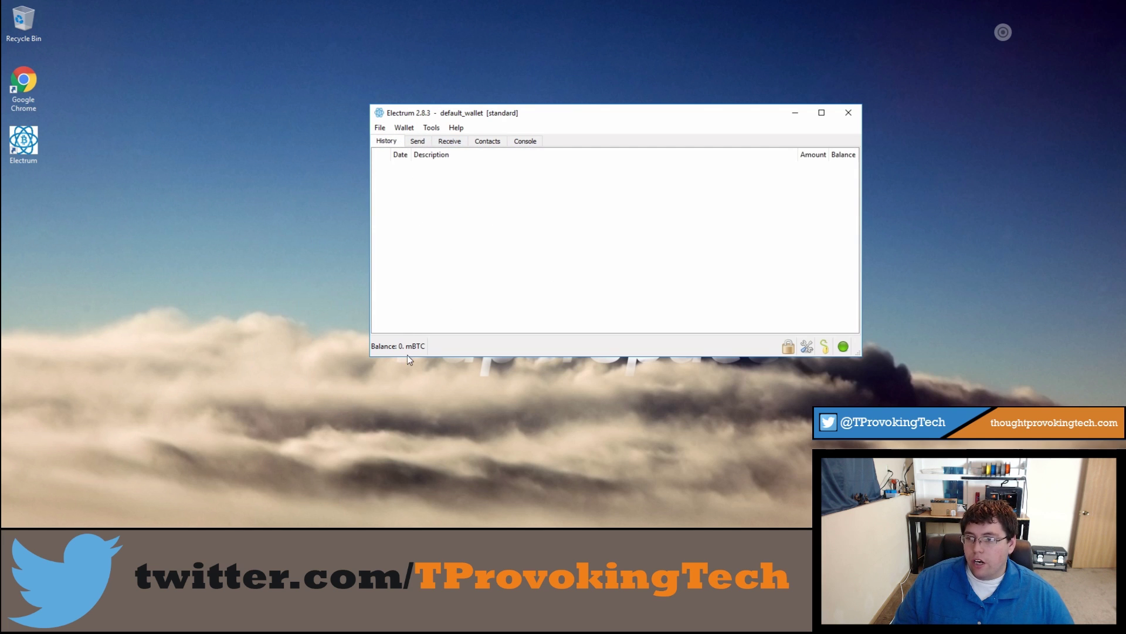